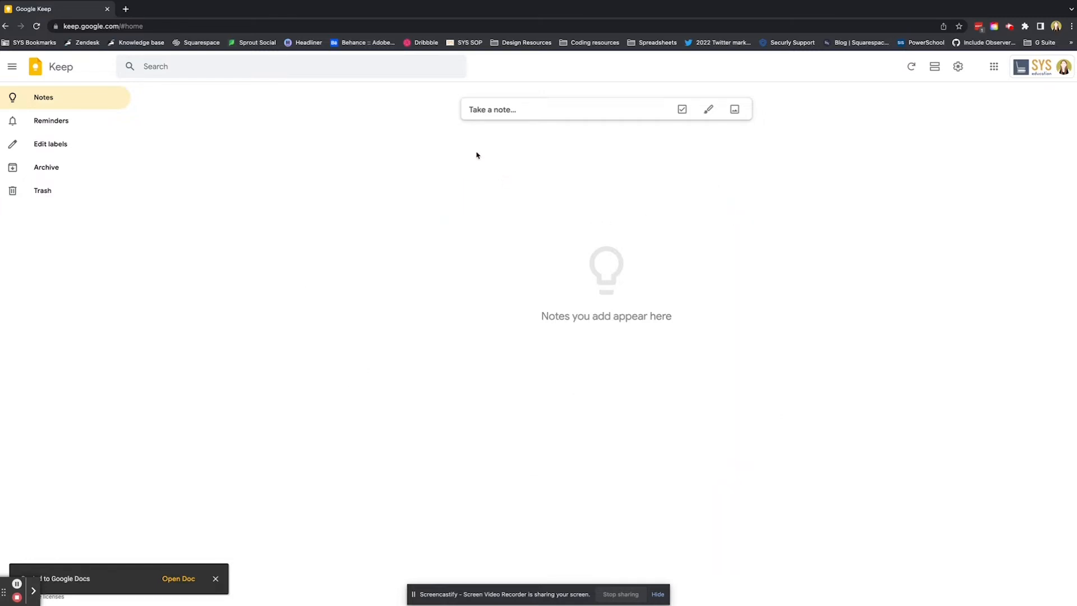
# - Create a new untitled note with the text "This is my note!"
pyautogui.click(493, 110)
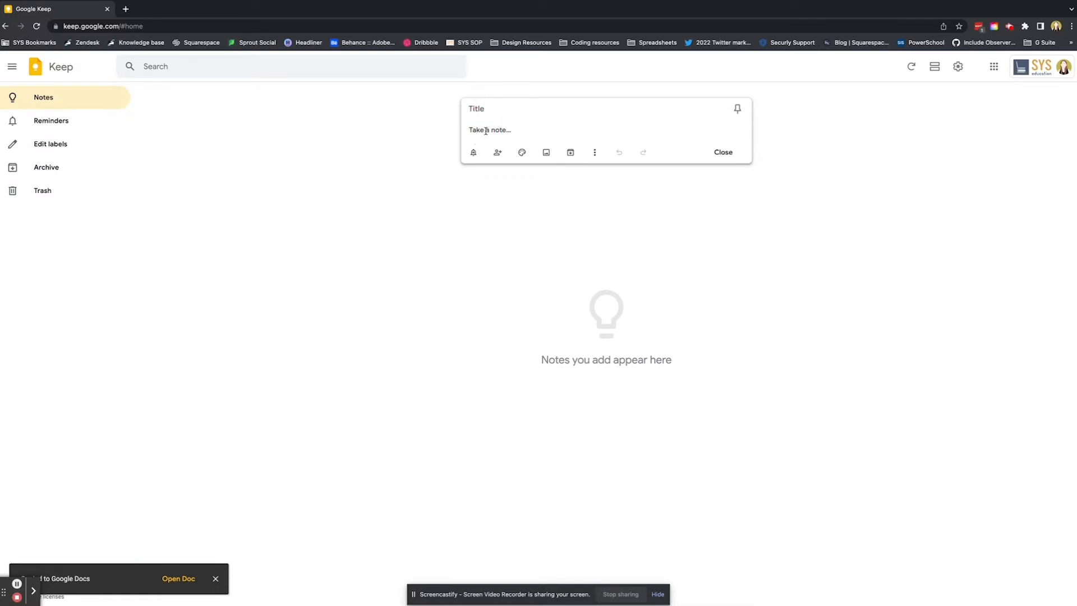
pyautogui.write('This is my note!')
pyautogui.click(509, 229)
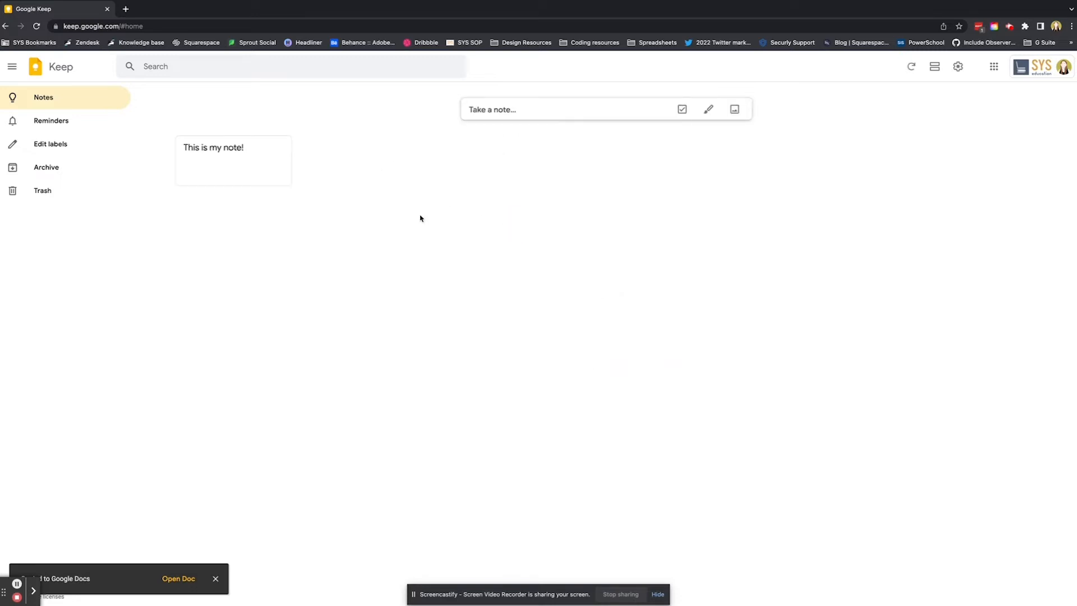
# - Give the "This is my note!" note an orange background colour, trying the Food background image and removing it again
pyautogui.moveTo(243, 178)
pyautogui.click(214, 164)
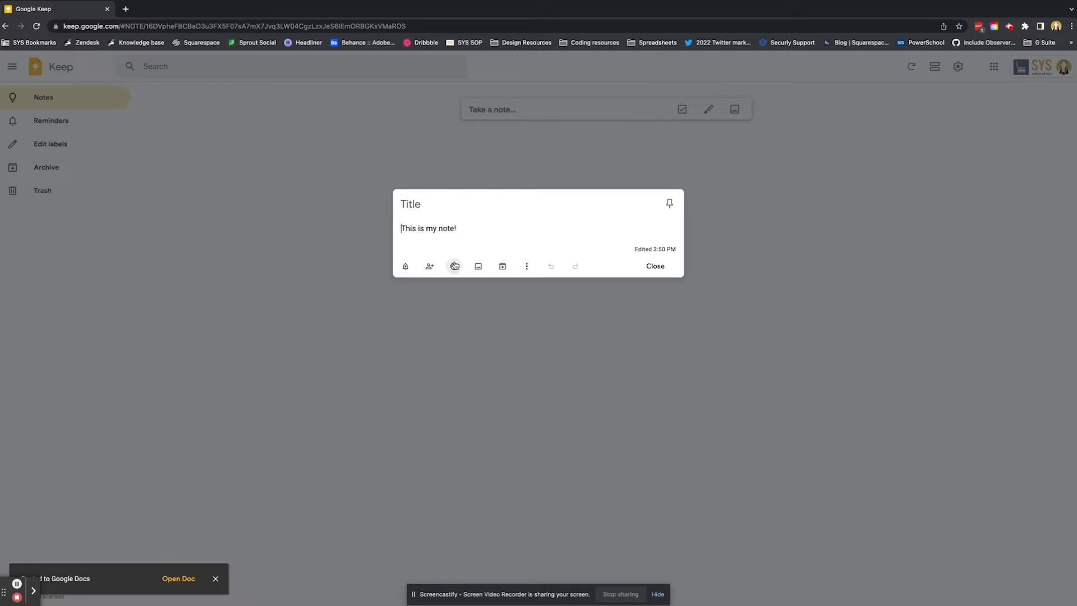
pyautogui.click(455, 268)
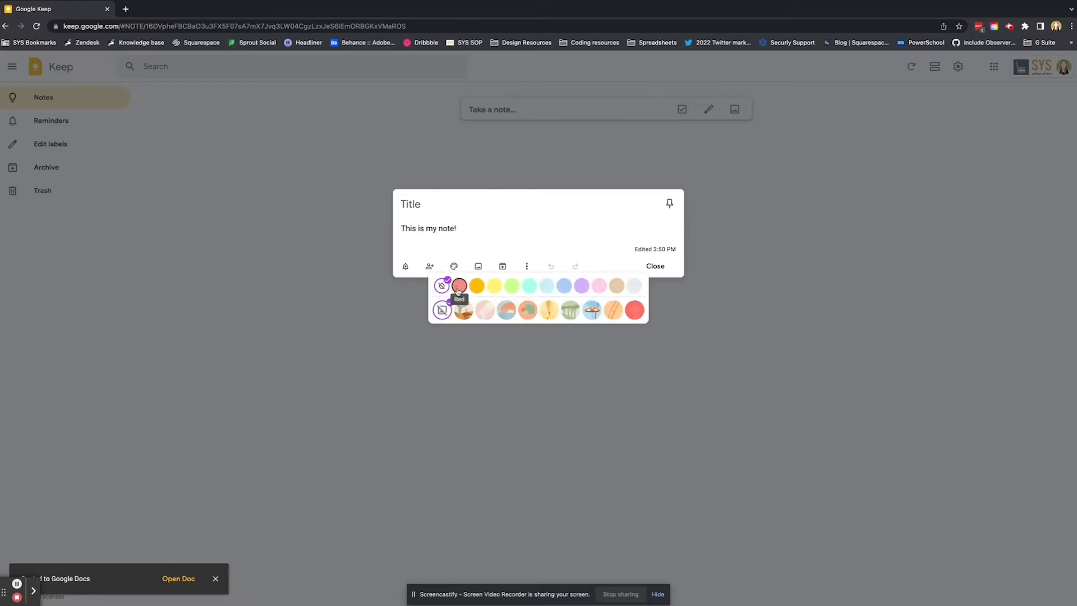
pyautogui.click(477, 286)
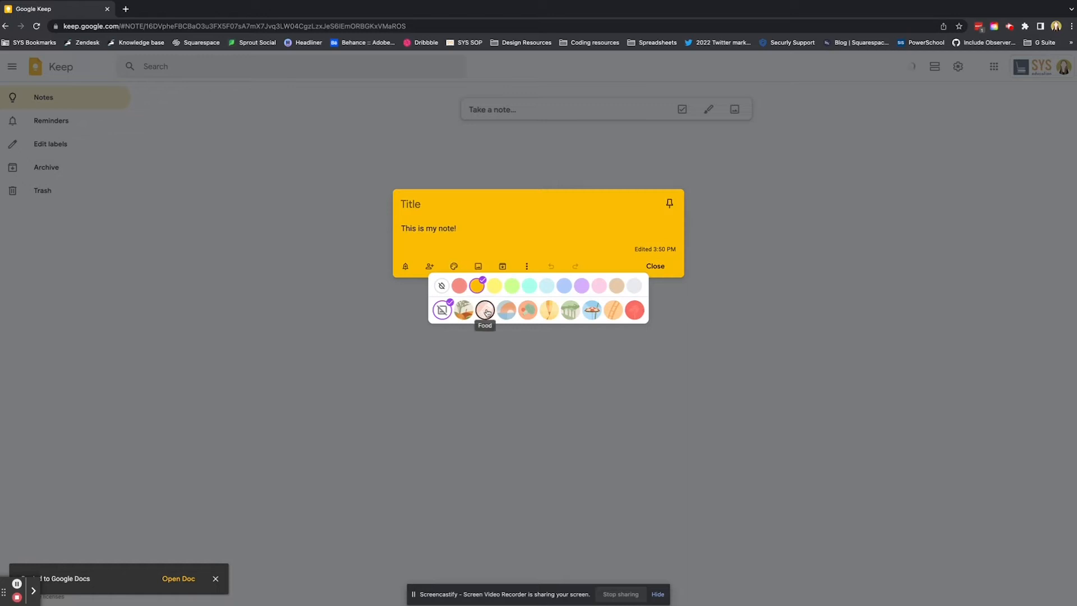
pyautogui.click(484, 309)
pyautogui.click(442, 310)
pyautogui.click(467, 240)
# - Examine the note's collaborator, reminder and image upload options without applying any of them
pyautogui.click(430, 266)
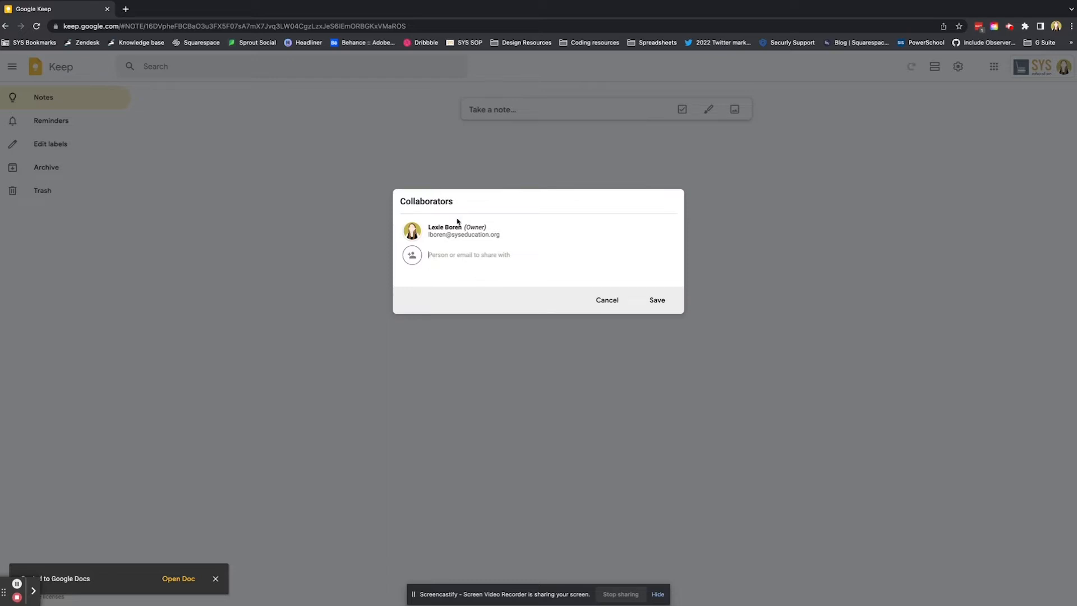
pyautogui.click(610, 305)
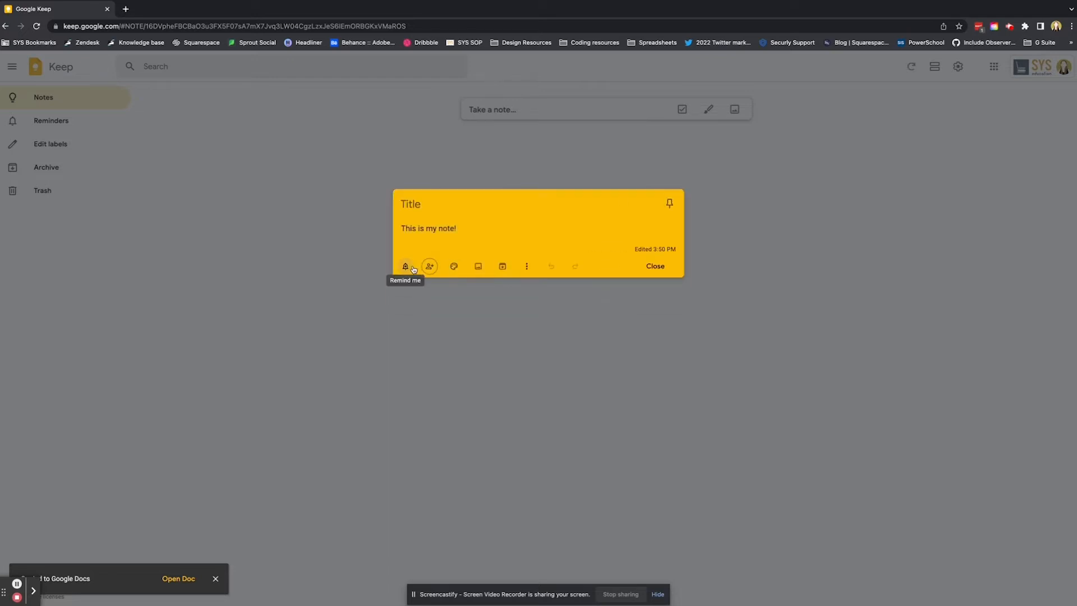
pyautogui.click(407, 267)
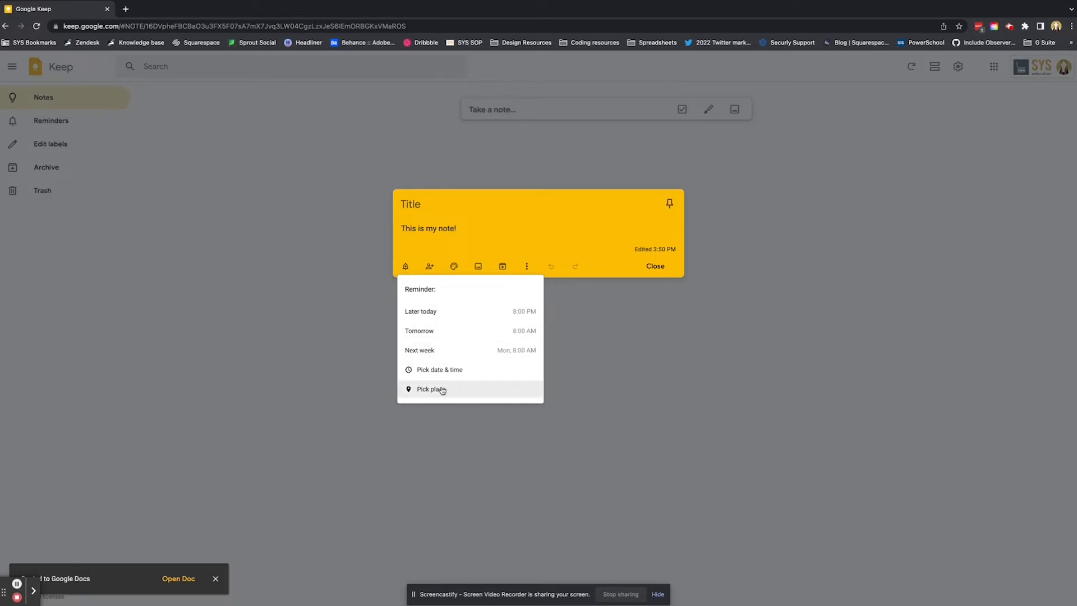
pyautogui.click(479, 265)
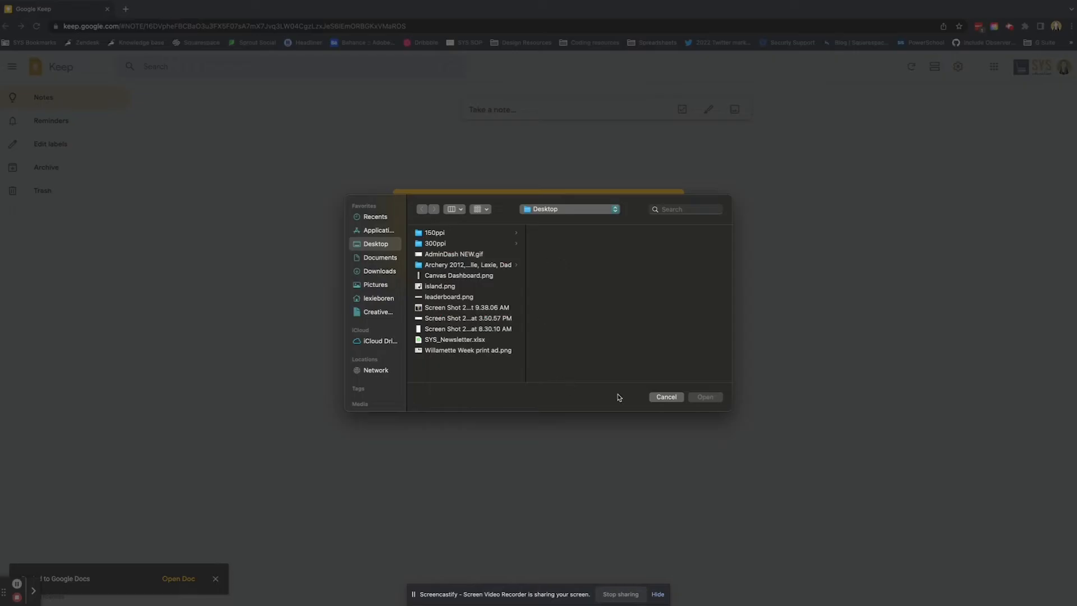
pyautogui.click(665, 396)
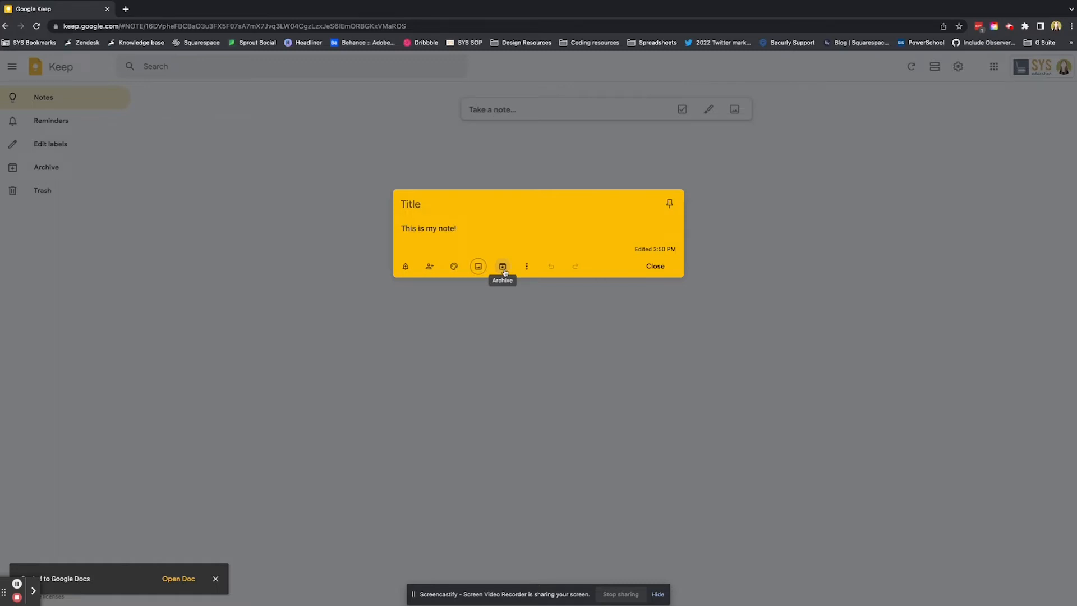
# - Close the note, view the archive and return to the notes overview
pyautogui.click(443, 295)
pyautogui.click(49, 174)
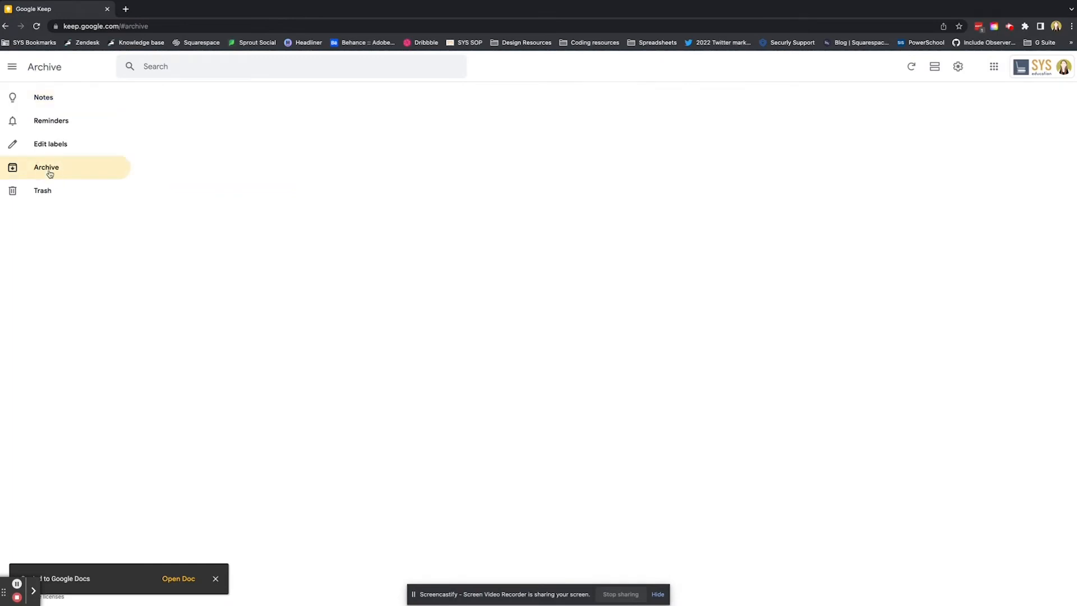
pyautogui.click(40, 100)
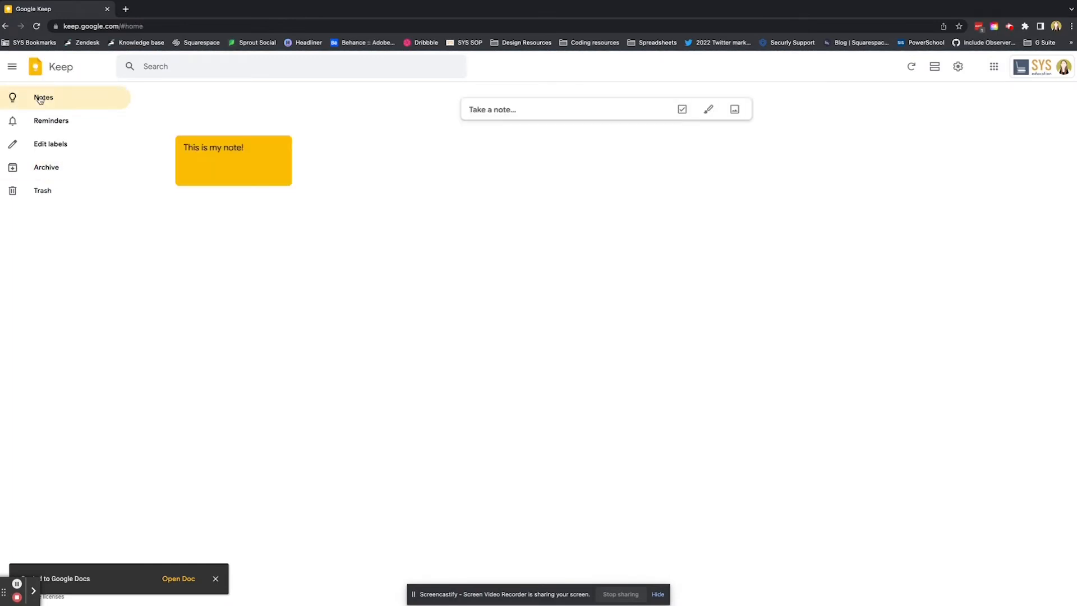
# - Add a drawing to the orange note with one freehand pen line that curves through two loops
pyautogui.click(224, 163)
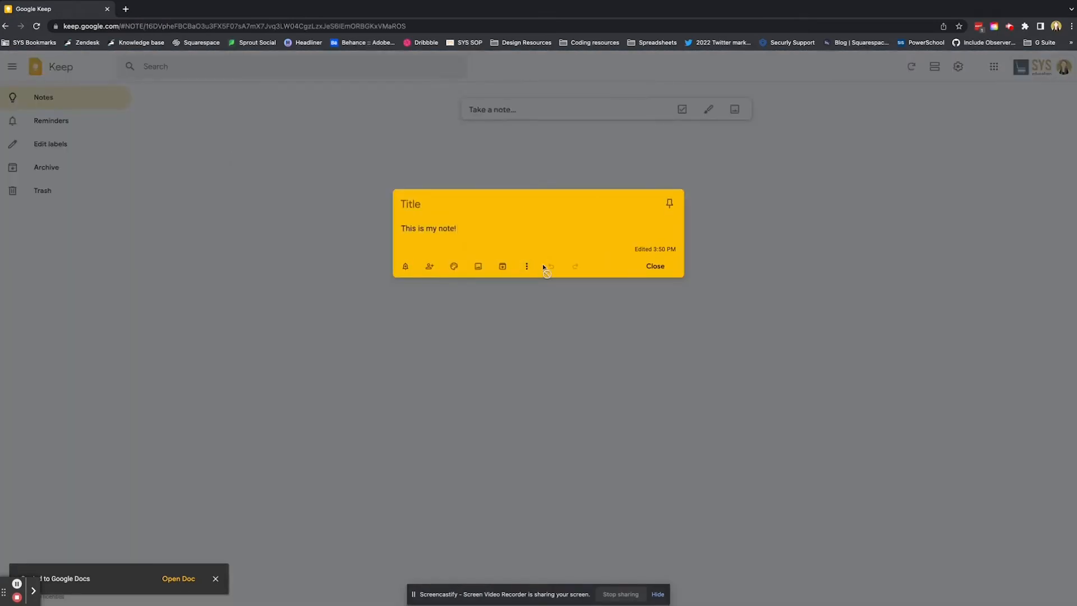
pyautogui.click(527, 266)
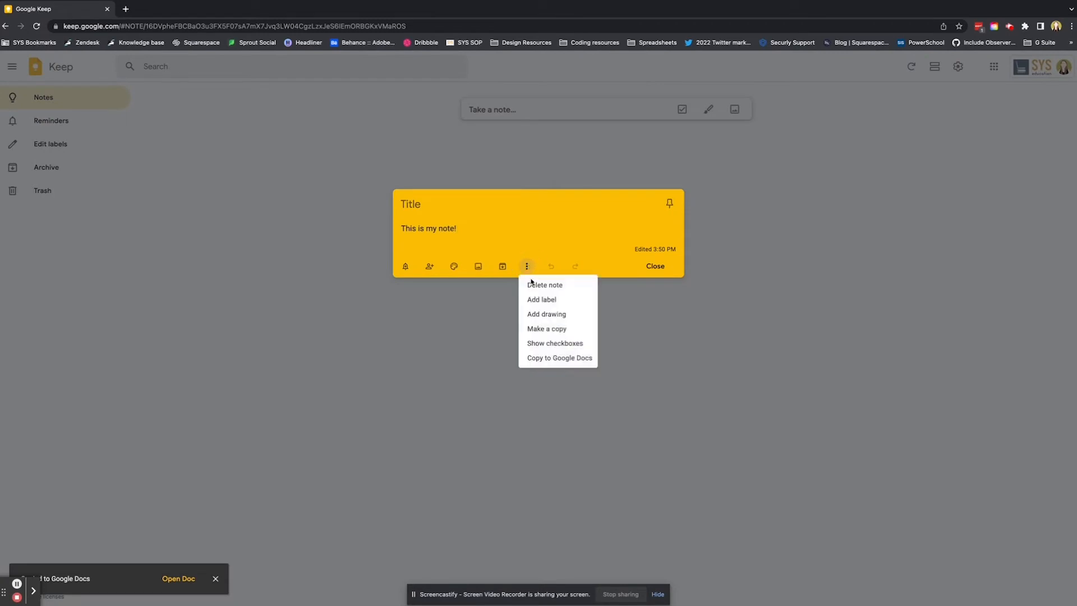
pyautogui.click(570, 318)
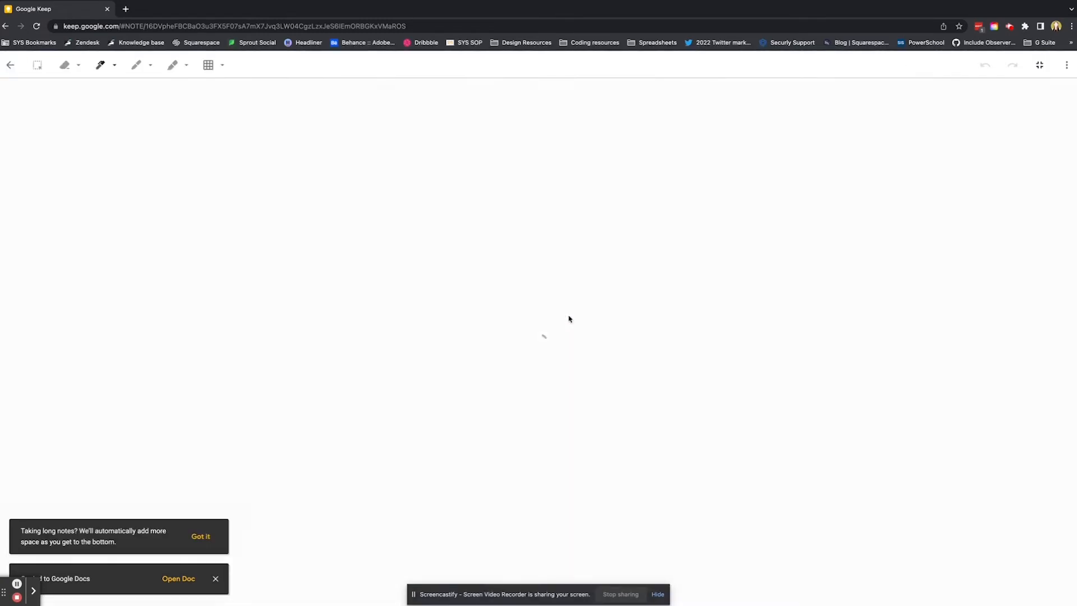
pyautogui.moveTo(302, 166)
pyautogui.mouseDown()
pyautogui.moveTo(540, 301)
pyautogui.moveTo(524, 235)
pyautogui.moveTo(752, 168)
pyautogui.moveTo(853, 312)
pyautogui.mouseUp()
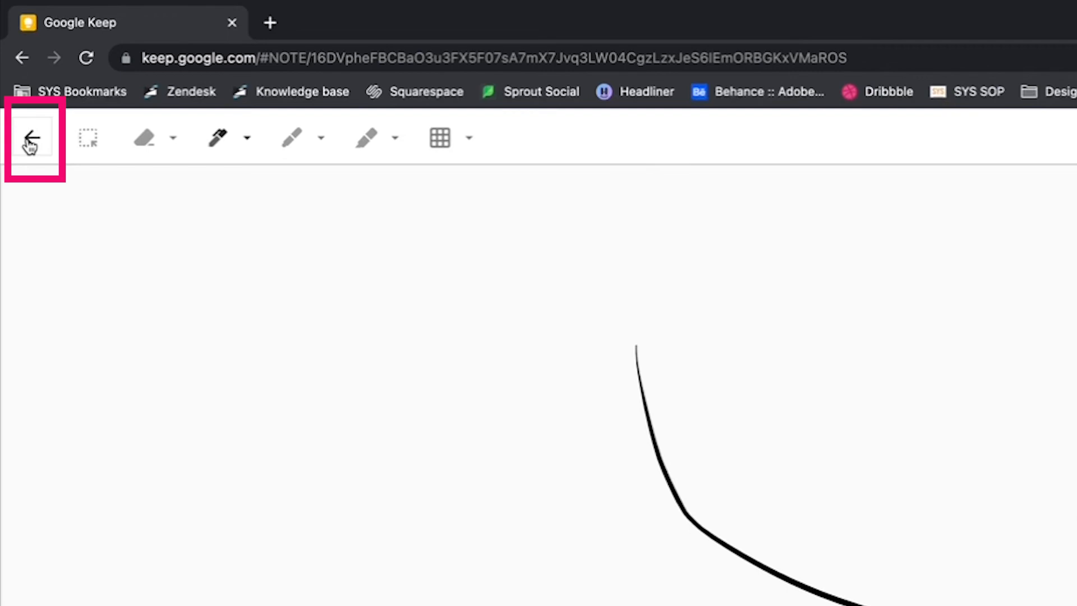
pyautogui.click(30, 140)
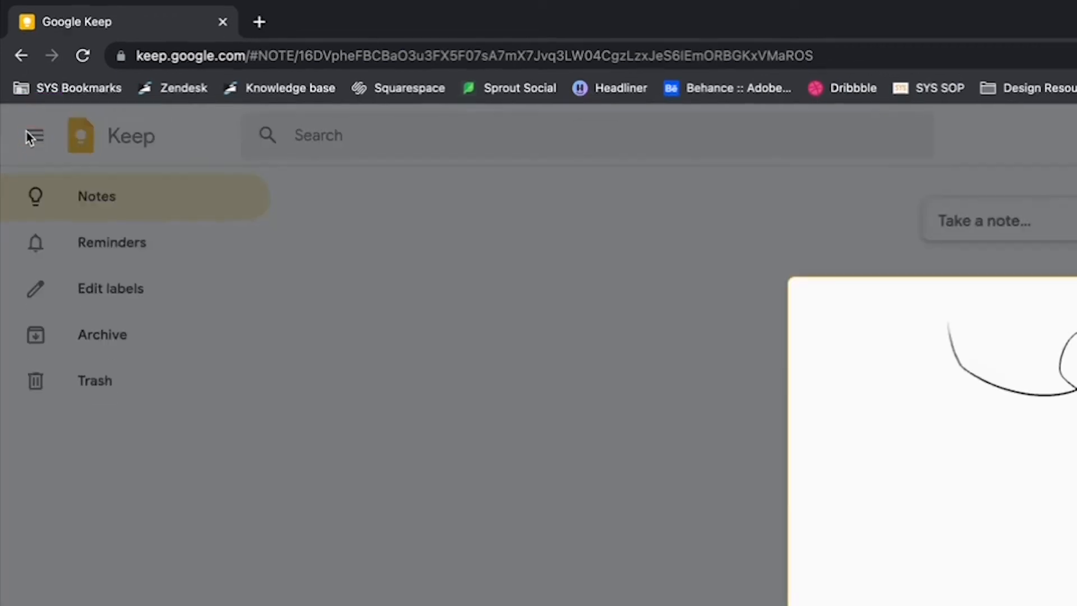
# - Reopen the note's drawing to add a short curved stroke beside the looped line, and delete the drawing from the note
pyautogui.scroll(-2, 589, 304)
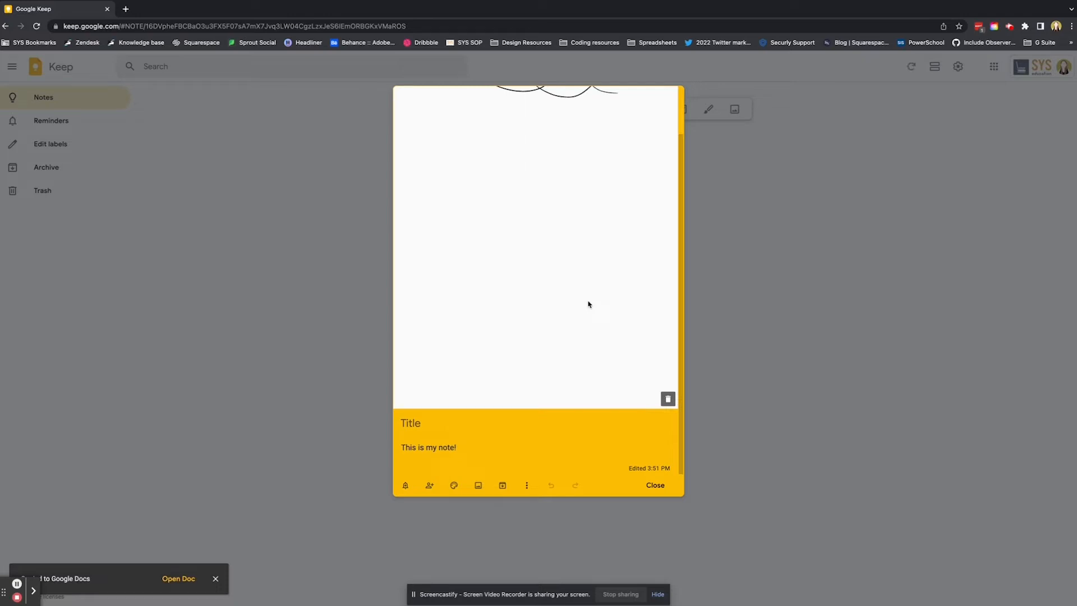
pyautogui.click(545, 219)
pyautogui.moveTo(288, 209)
pyautogui.mouseDown()
pyautogui.moveTo(74, 185)
pyautogui.moveTo(60, 168)
pyautogui.mouseUp()
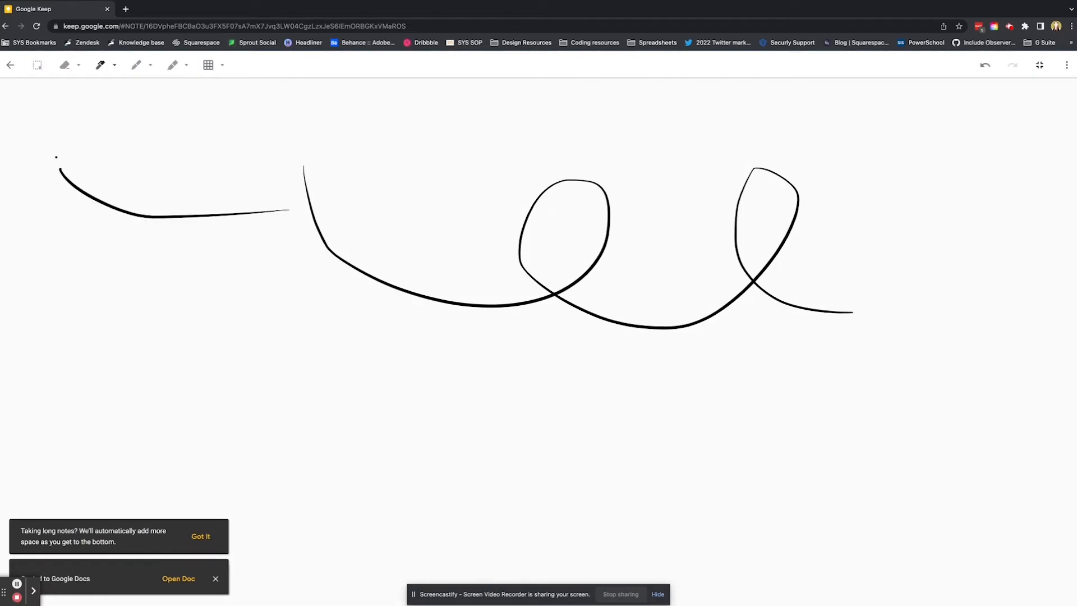
pyautogui.click(10, 66)
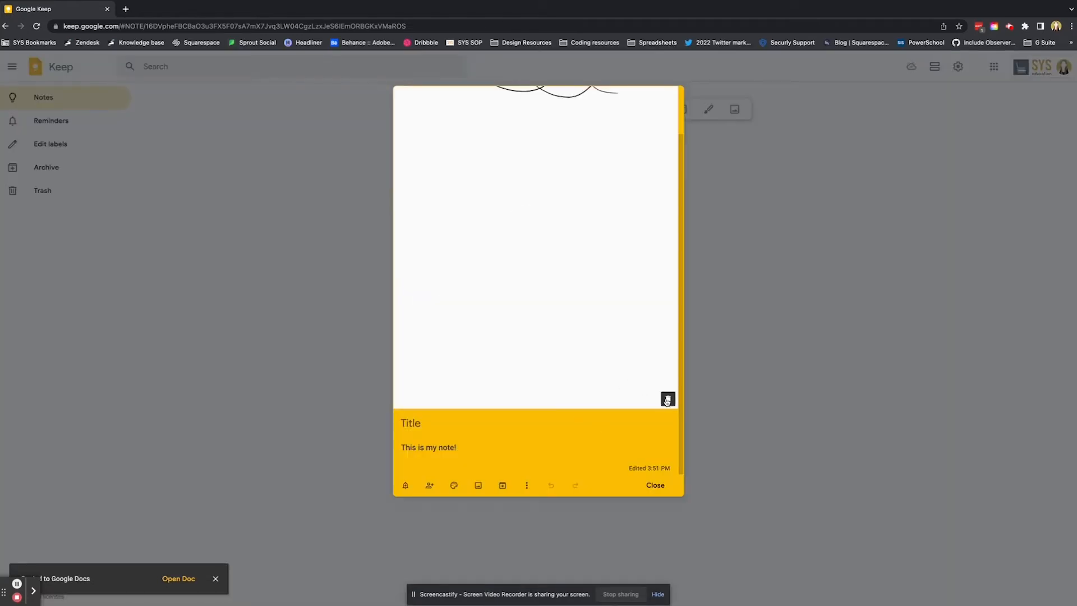
pyautogui.click(666, 399)
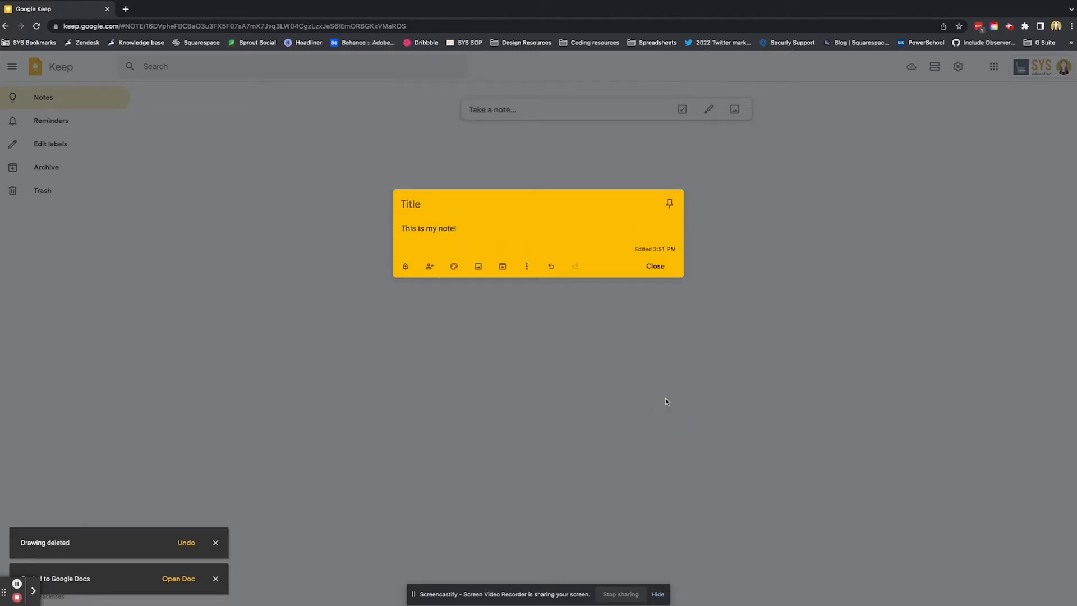
# - Make a copy of the orange "This is my note!" note and close the original
pyautogui.click(526, 265)
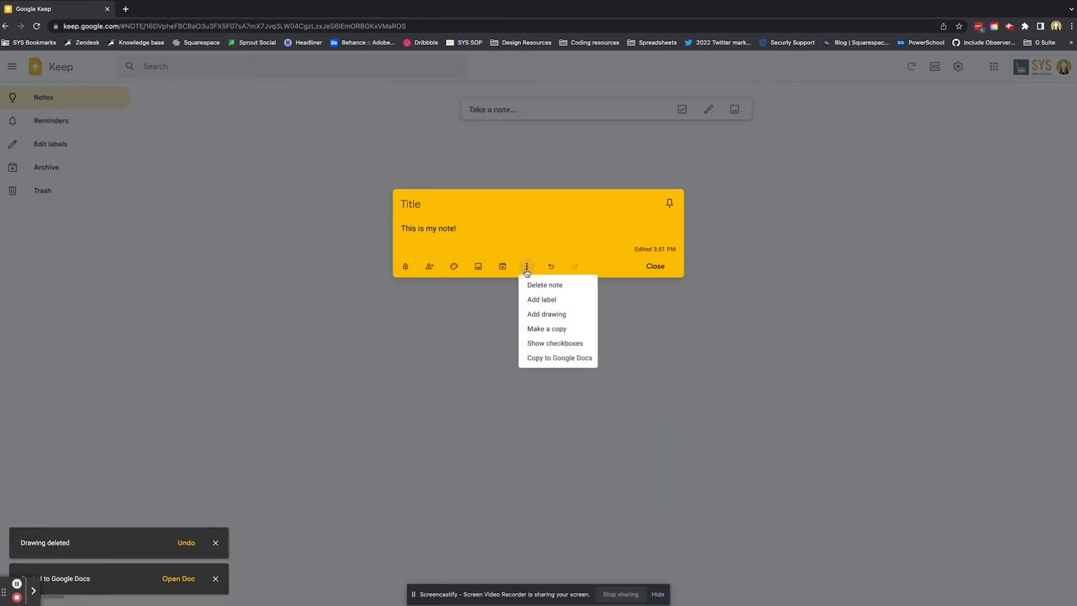
pyautogui.click(558, 328)
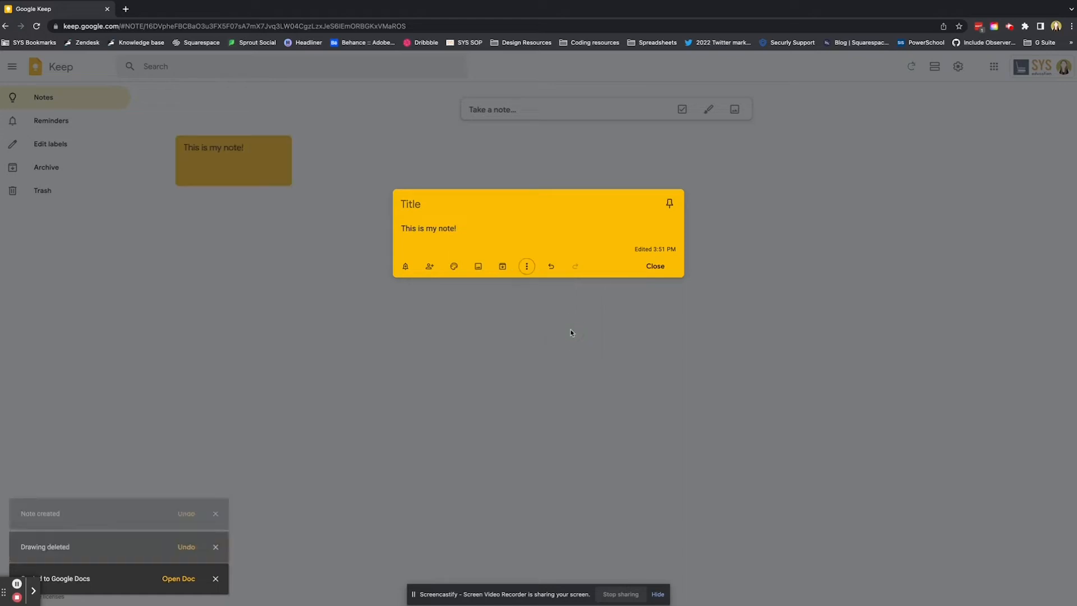
pyautogui.click(397, 307)
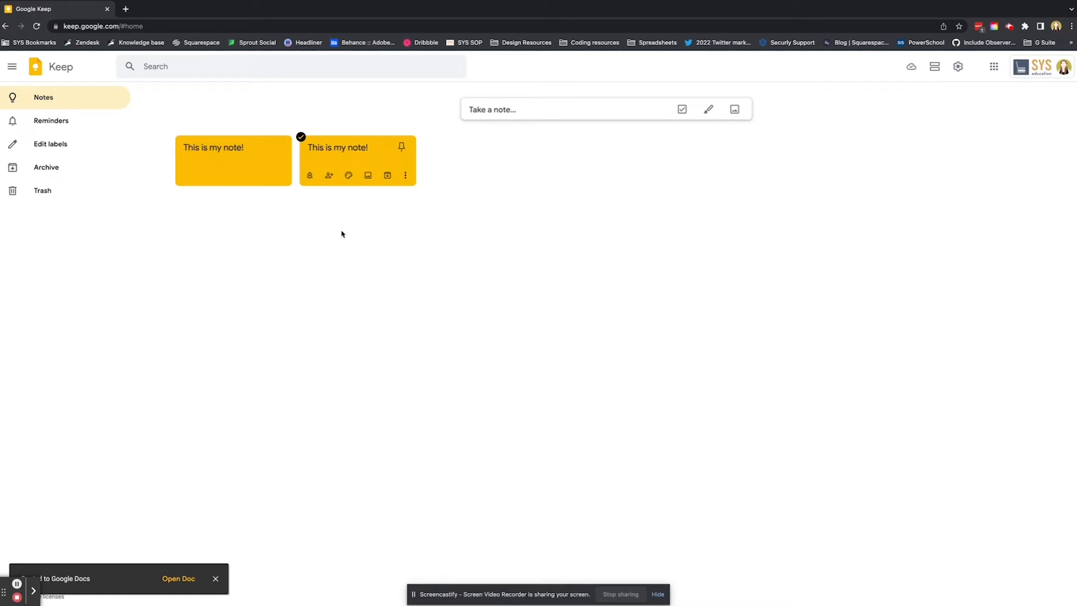
# - Turn the first of the two notes into a checklist with checkboxes and add the list item "New item"
pyautogui.click(256, 149)
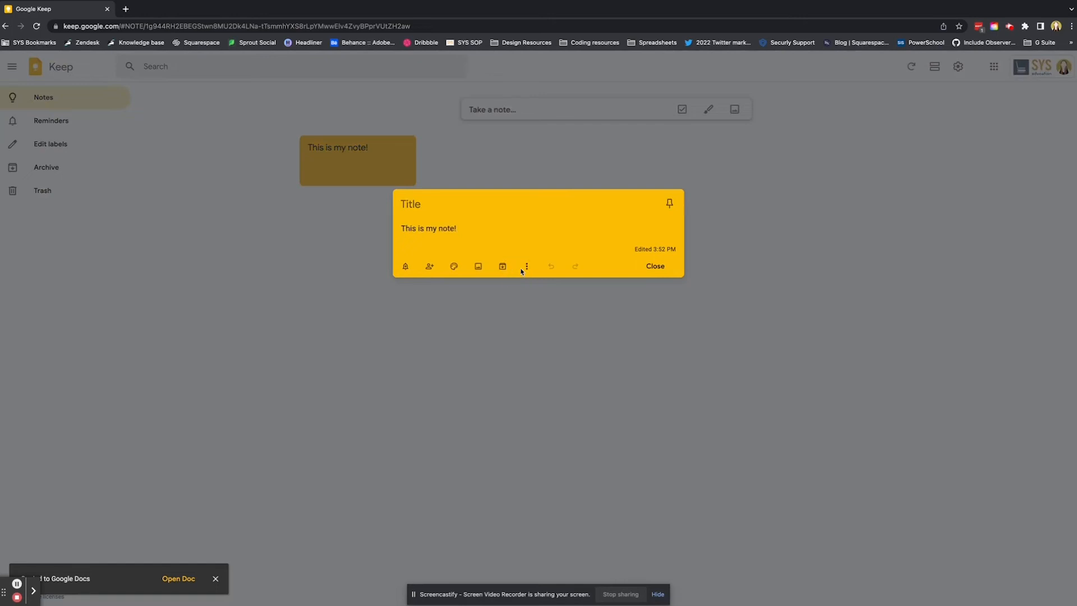
pyautogui.click(527, 267)
pyautogui.click(553, 344)
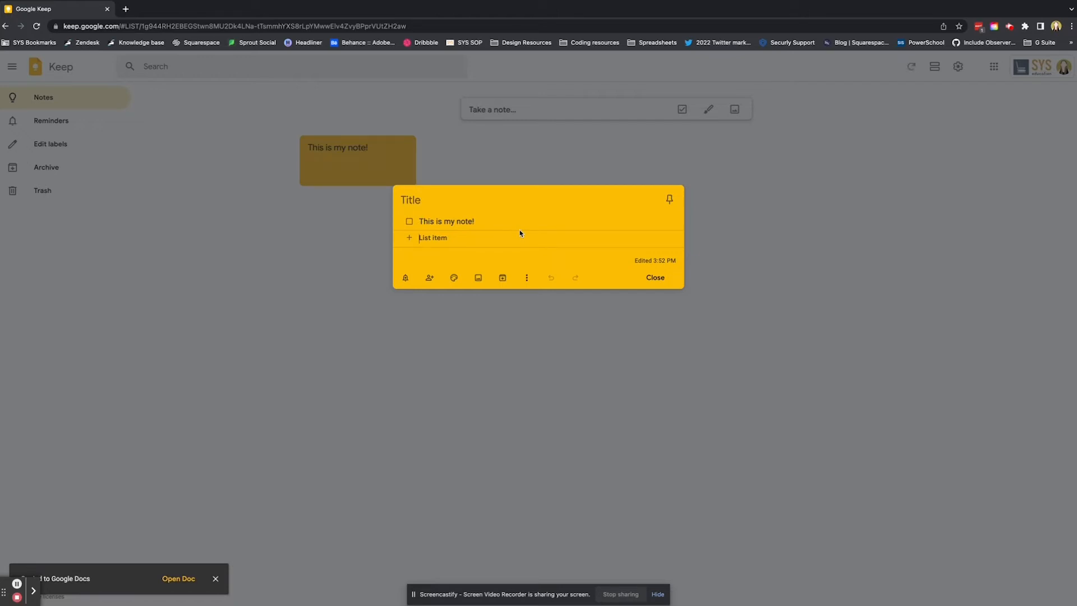
pyautogui.click(433, 243)
pyautogui.write('New item')
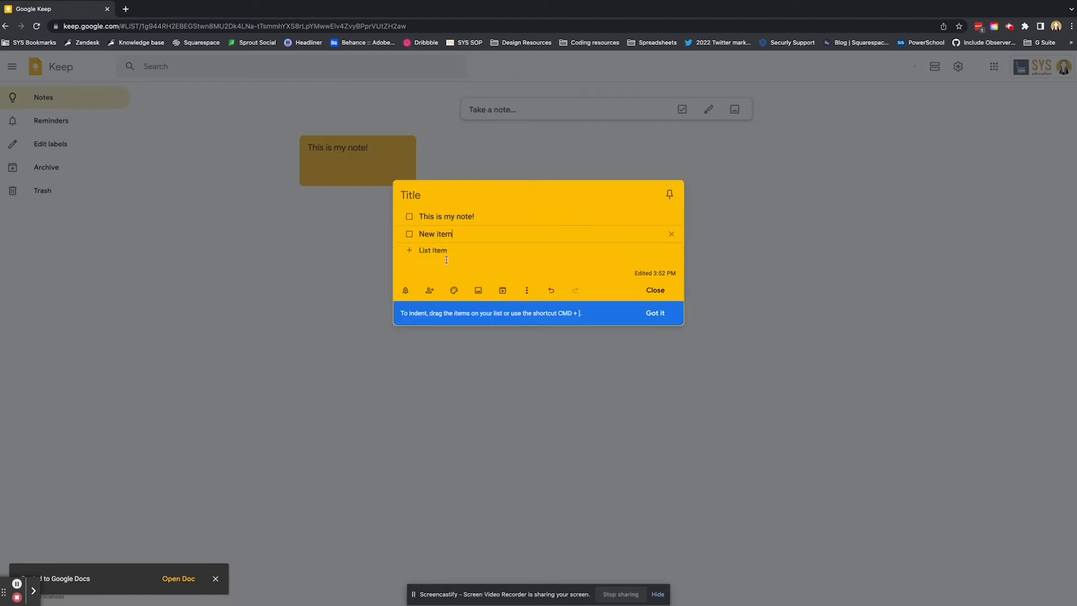
# - Check off the "This is my note!" item, collapse and expand the completed items, and close the checklist note
pyautogui.click(411, 219)
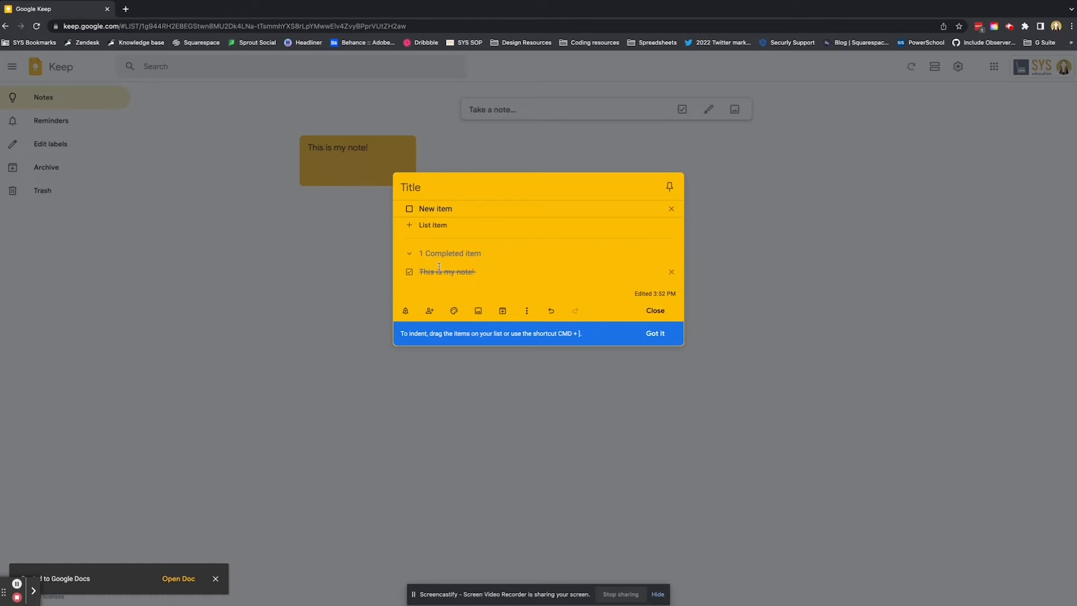
pyautogui.click(416, 253)
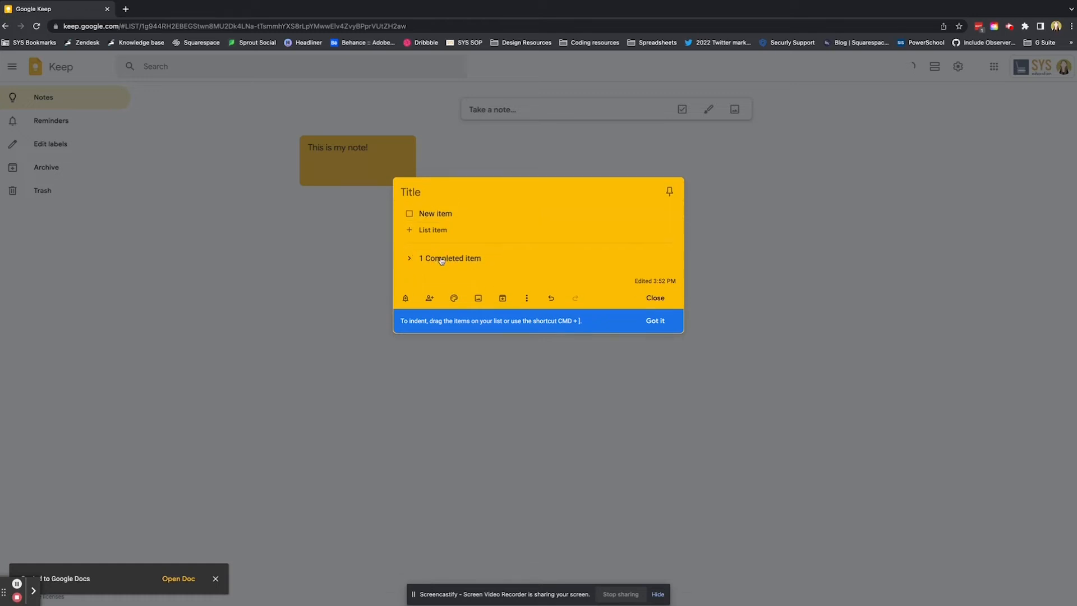
pyautogui.click(441, 259)
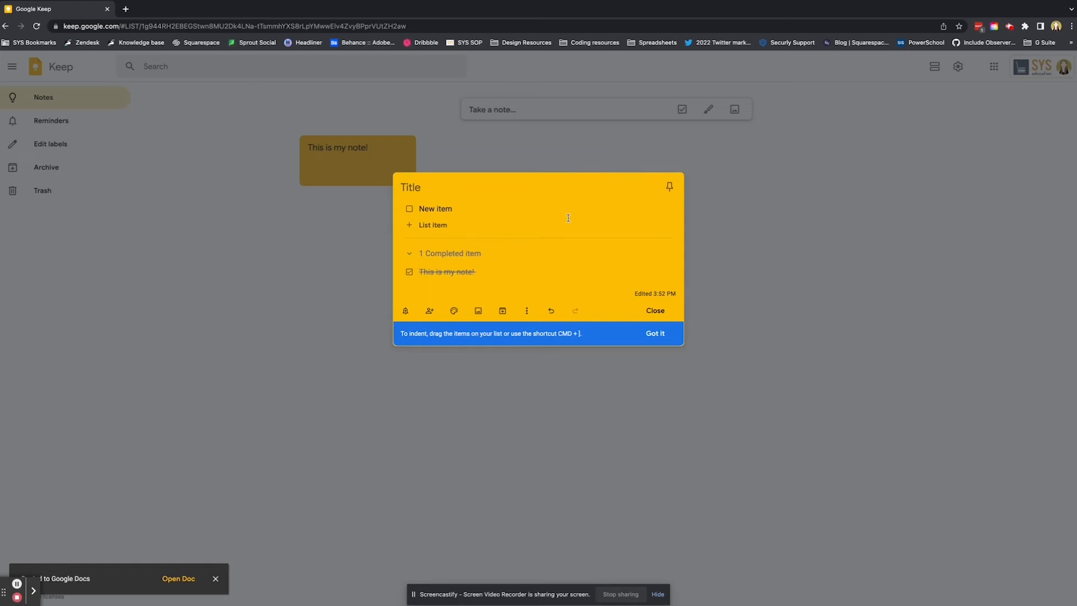
pyautogui.click(650, 312)
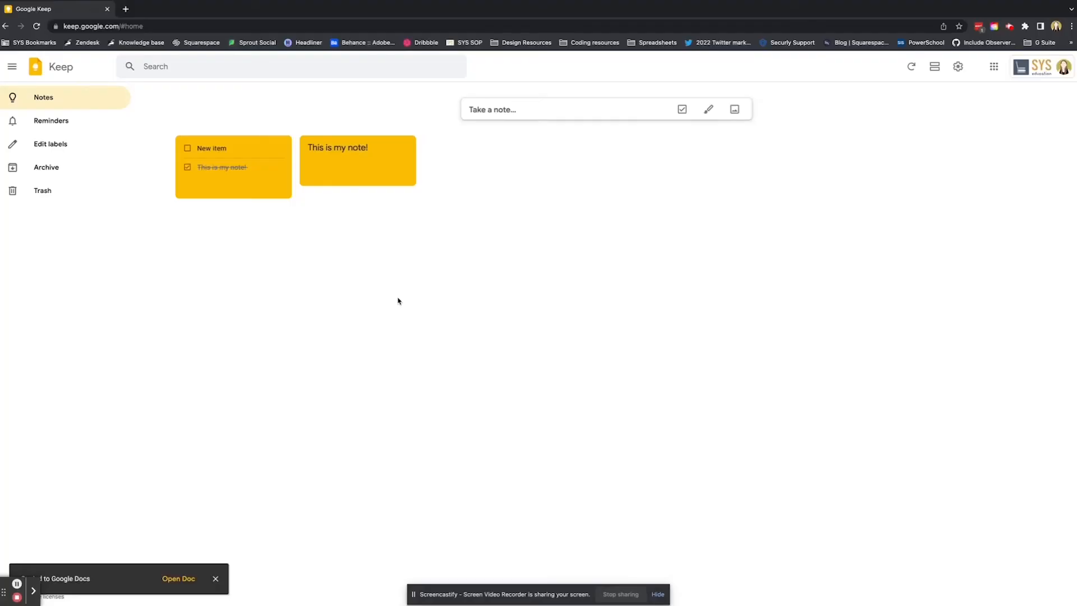
# - Pin the plain "This is my note!" note, unpin and repin it, and pin the checklist note as well
pyautogui.moveTo(370, 162)
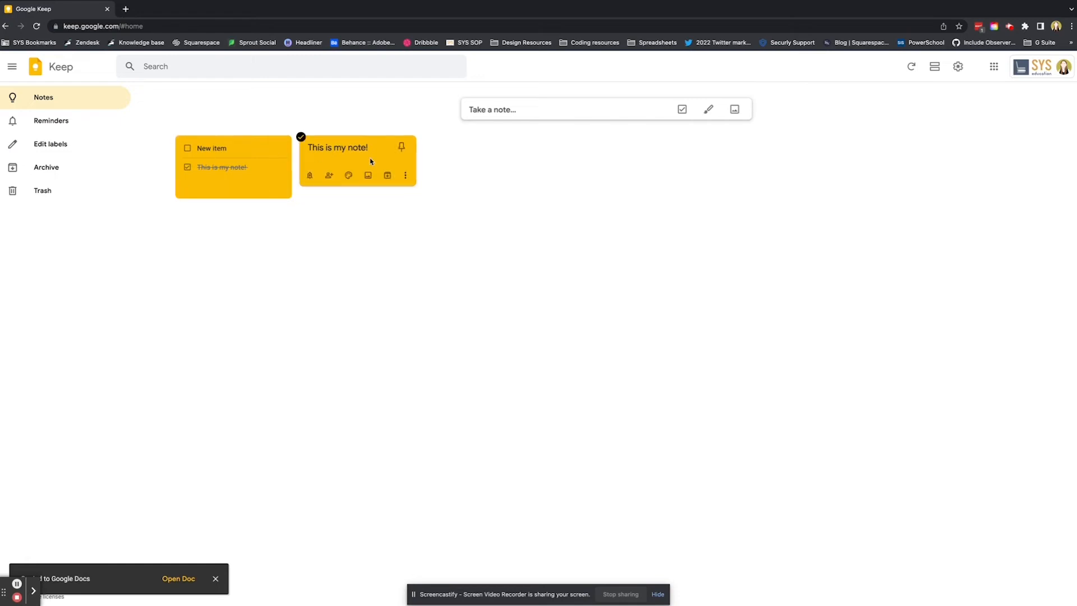
pyautogui.click(401, 148)
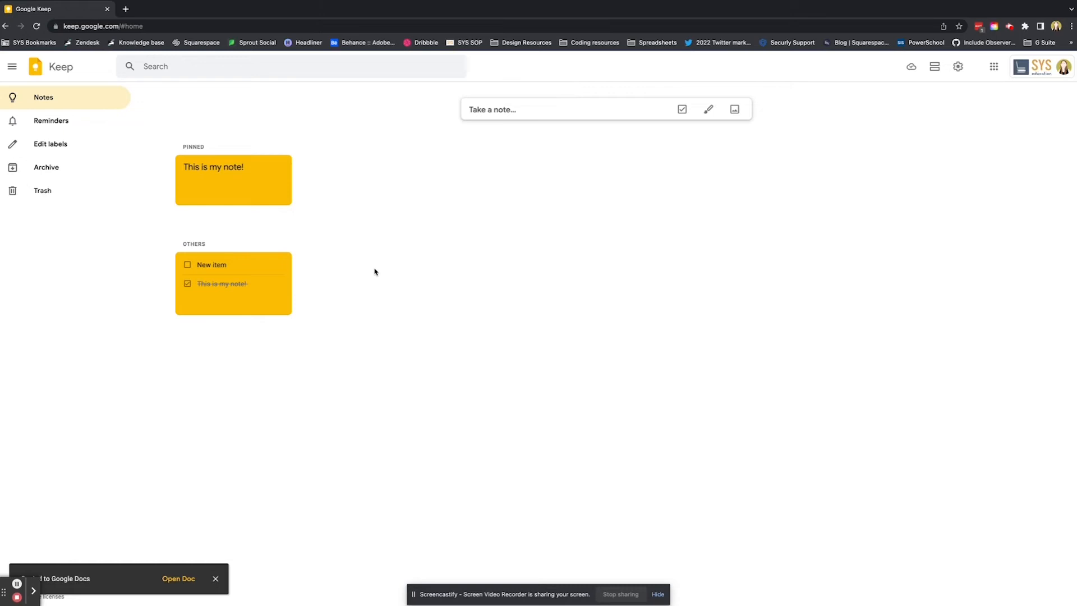
pyautogui.moveTo(219, 182)
pyautogui.click(279, 166)
pyautogui.click(277, 145)
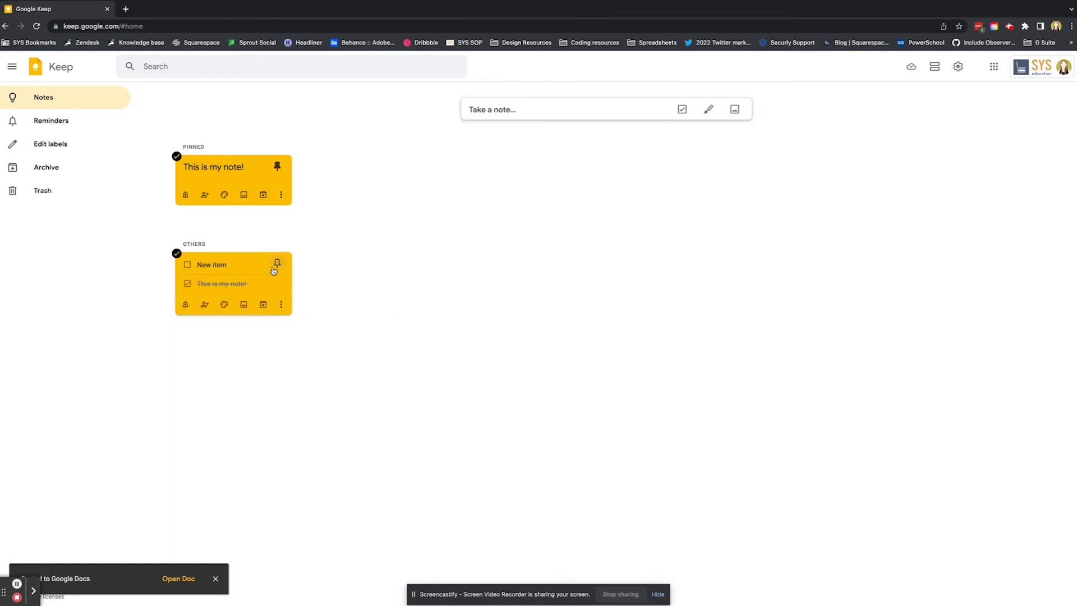
pyautogui.click(276, 264)
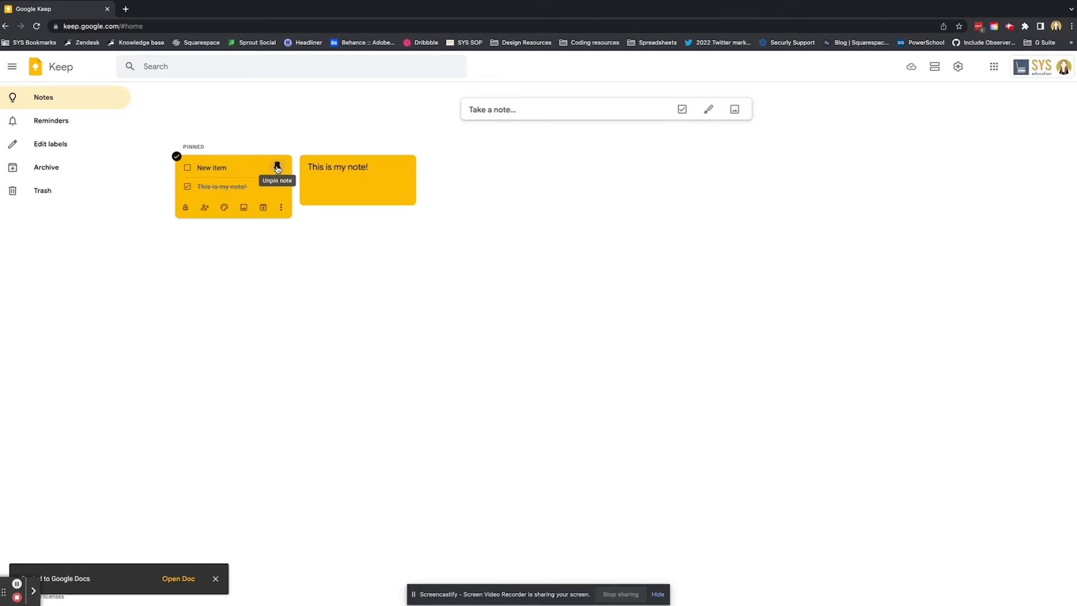
# - Unpin the checklist note and the plain "This is my note!" note
pyautogui.click(277, 167)
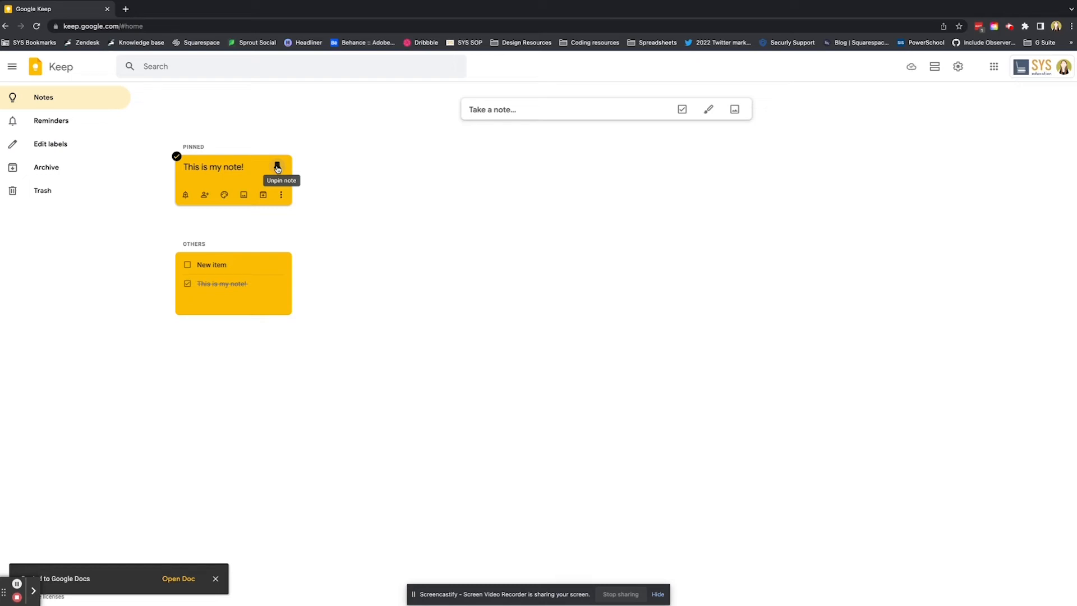
pyautogui.click(277, 167)
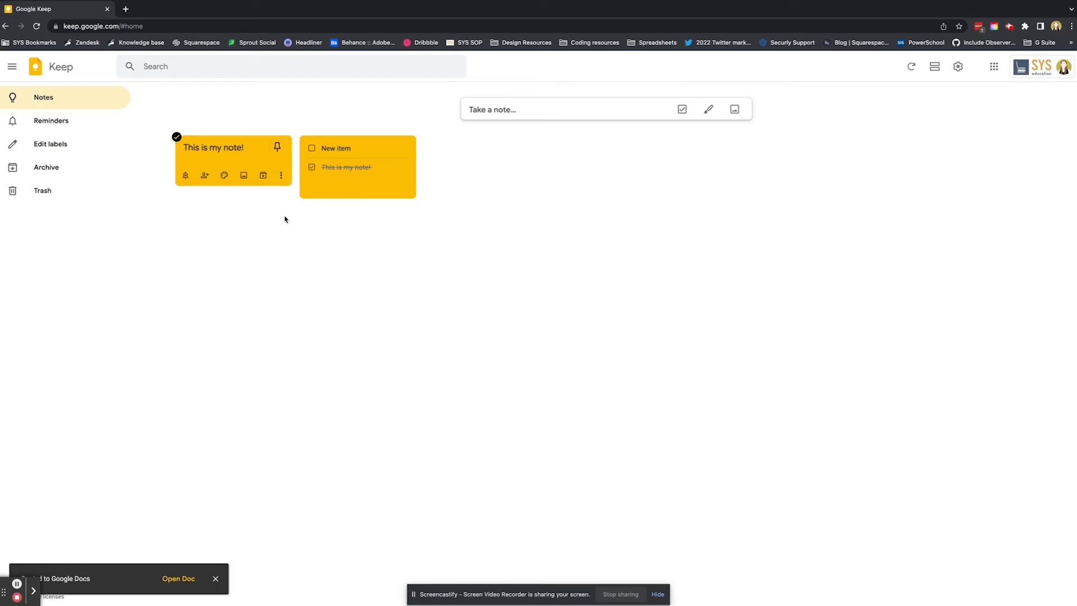
# - Add a new label "Important things" to the plain "This is my note!" note and close the note
pyautogui.click(234, 162)
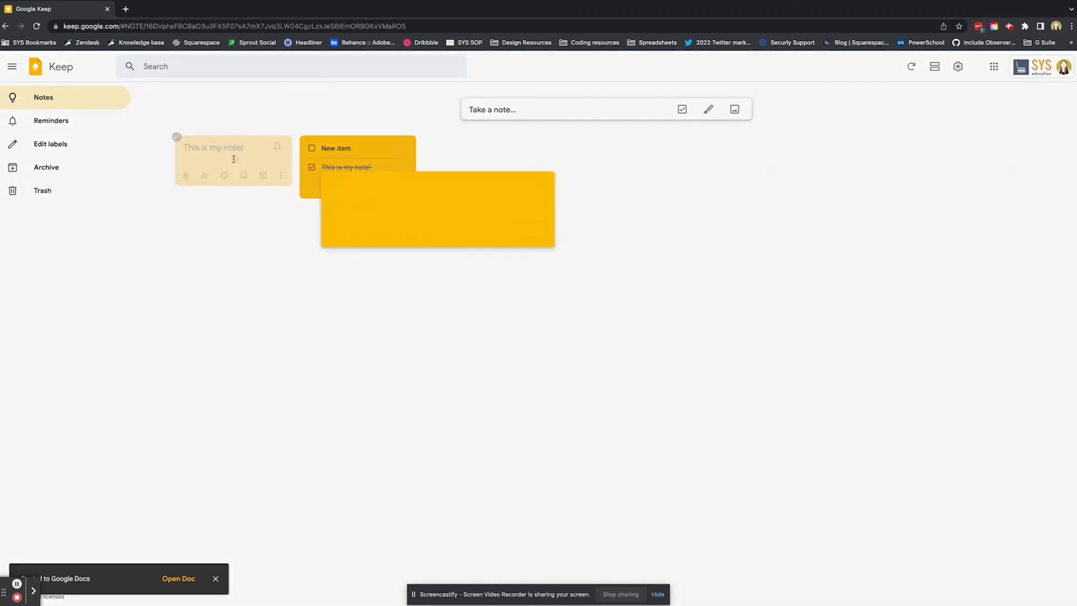
pyautogui.click(527, 267)
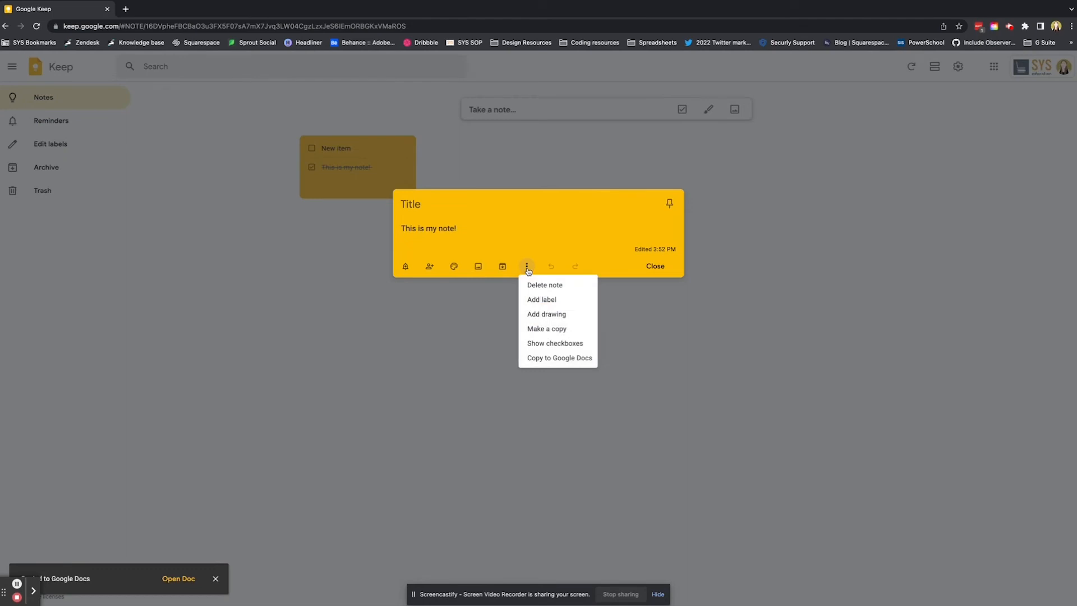
pyautogui.click(541, 300)
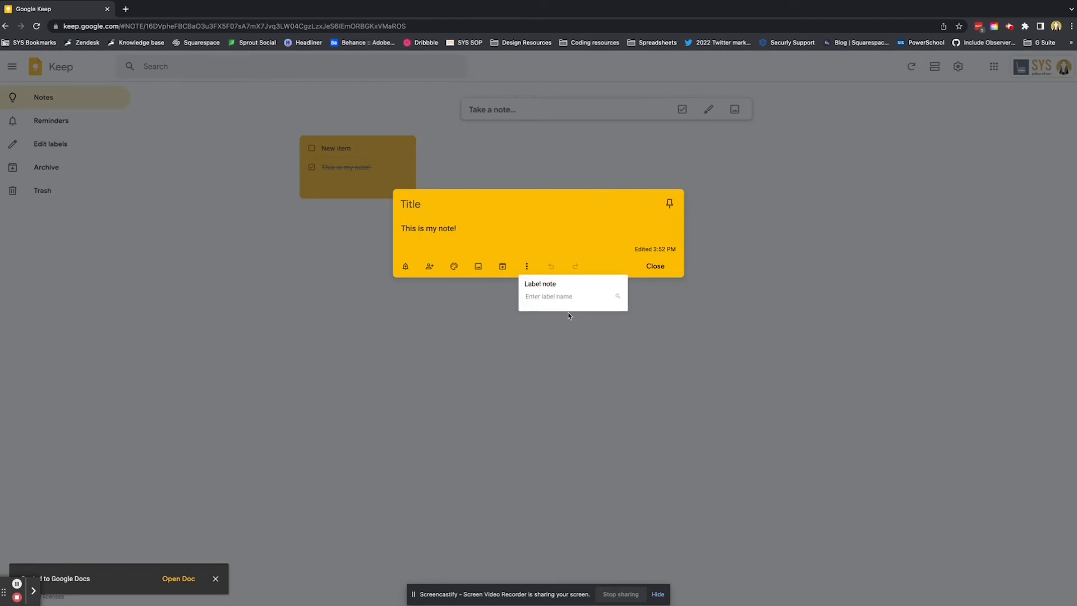
pyautogui.write('Imp')
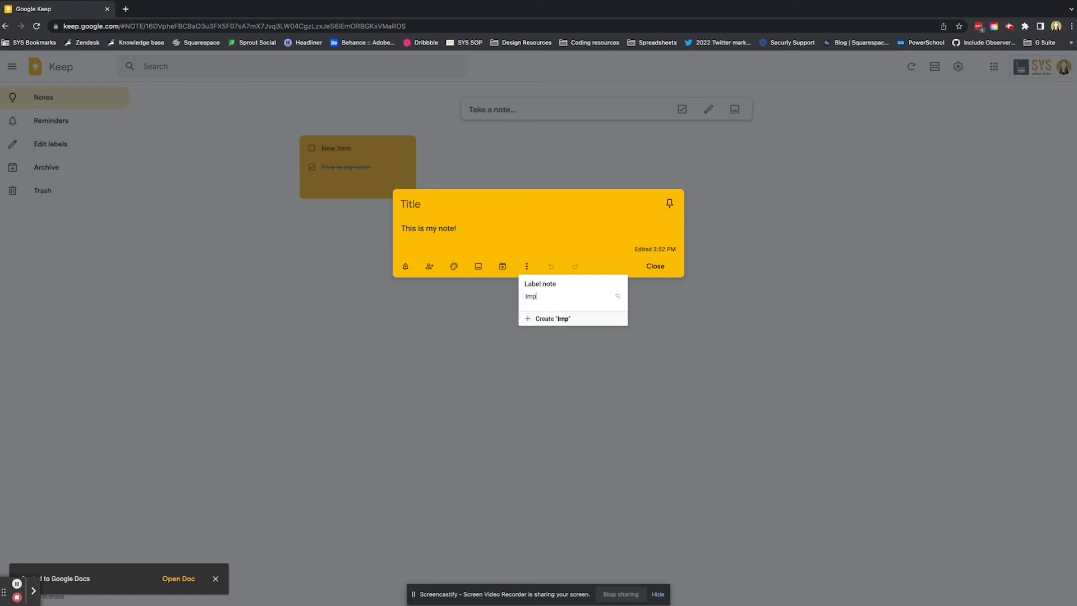
pyautogui.write('ortant things')
pyautogui.press('Return')
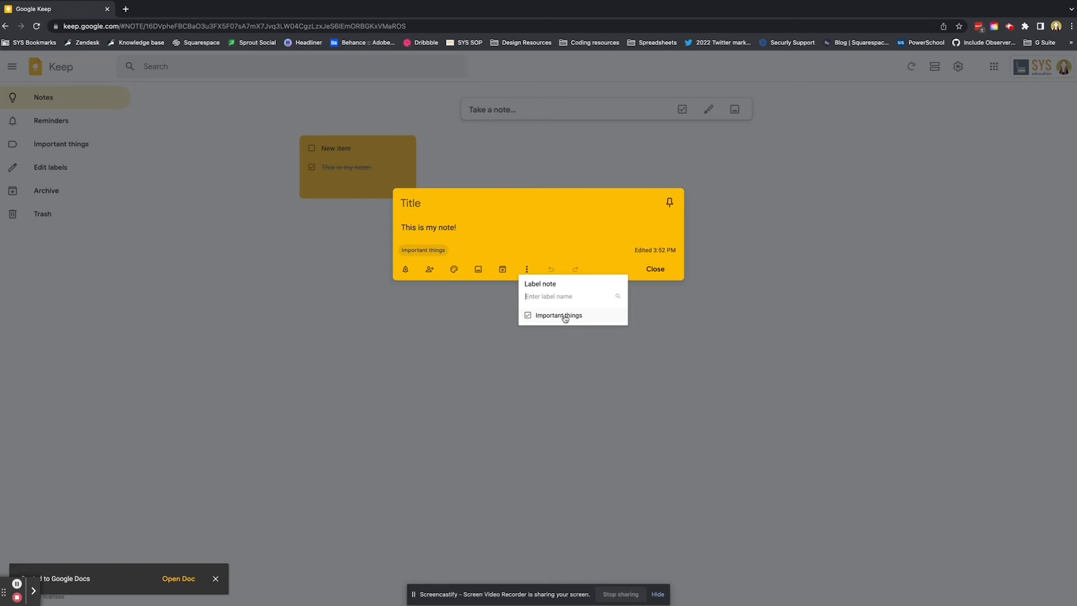
pyautogui.click(537, 344)
pyautogui.click(537, 344)
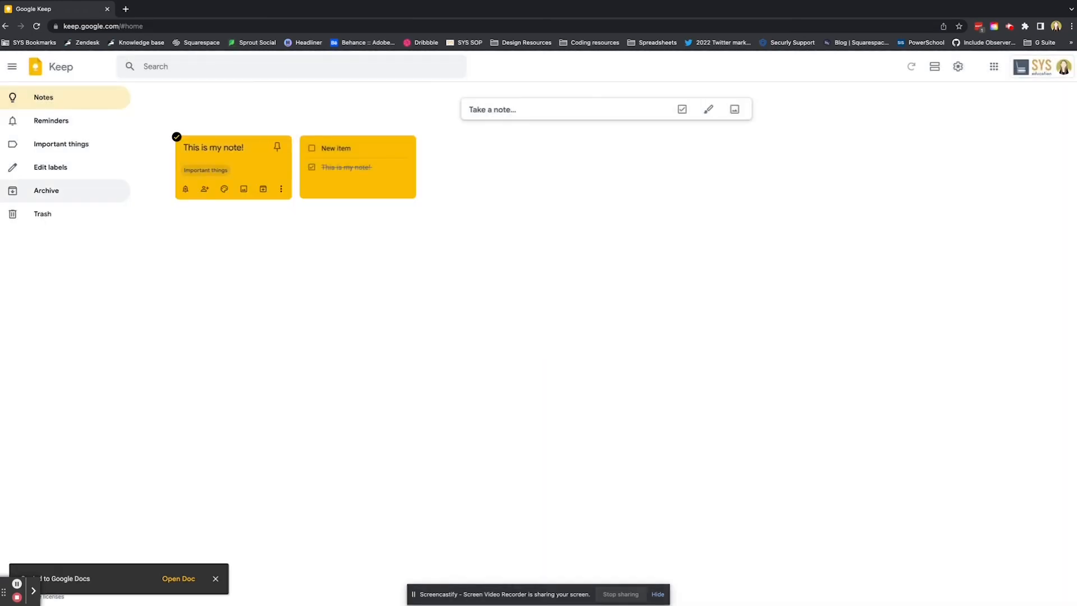
# - Review the label editor, view the notes labelled "Important things", and return to all notes
pyautogui.click(71, 172)
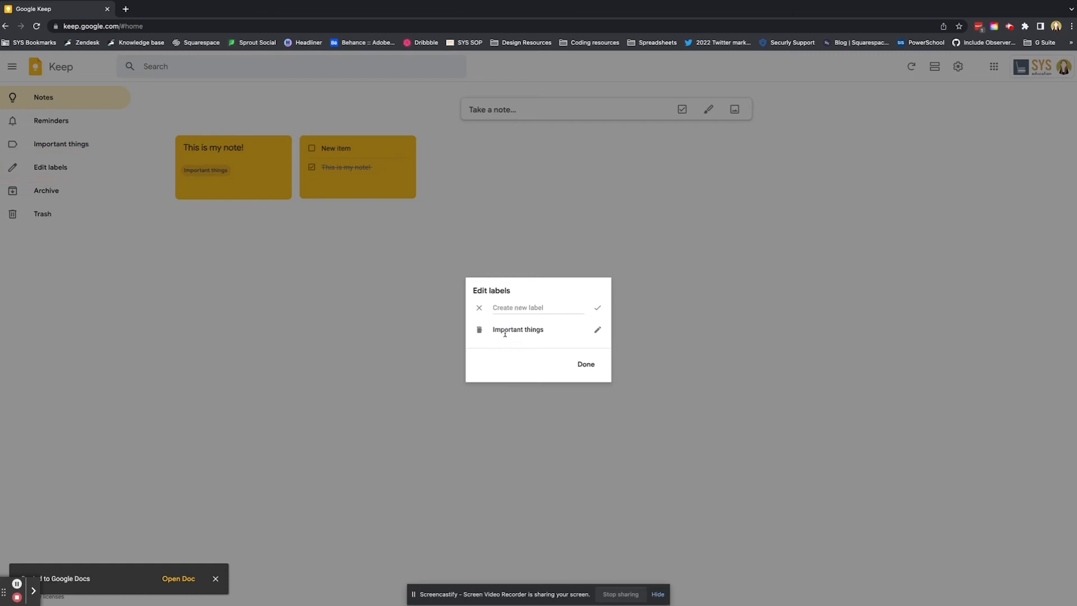
pyautogui.click(585, 365)
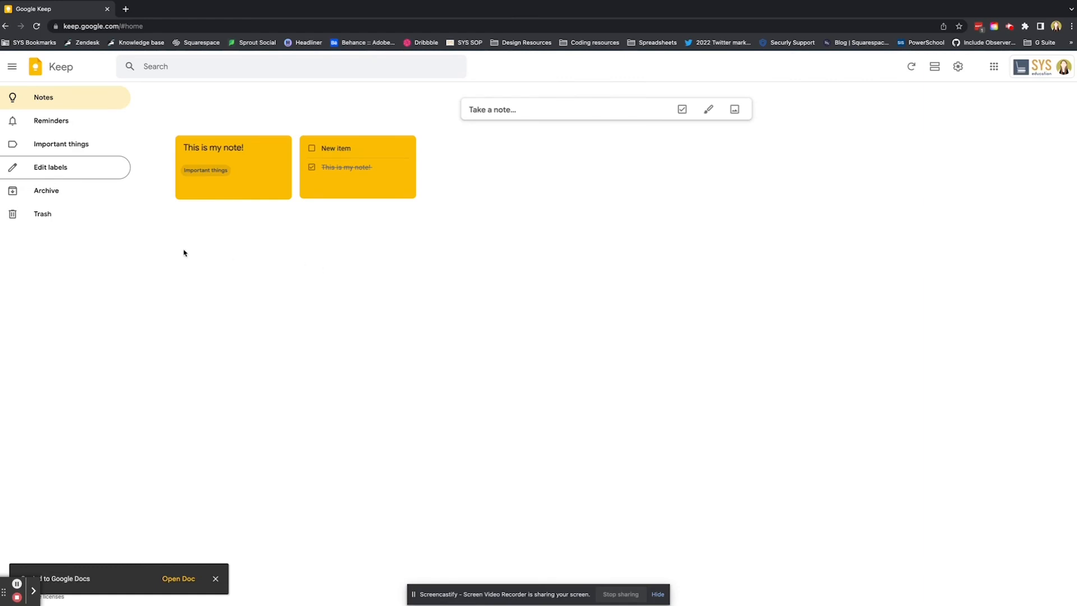
pyautogui.click(79, 146)
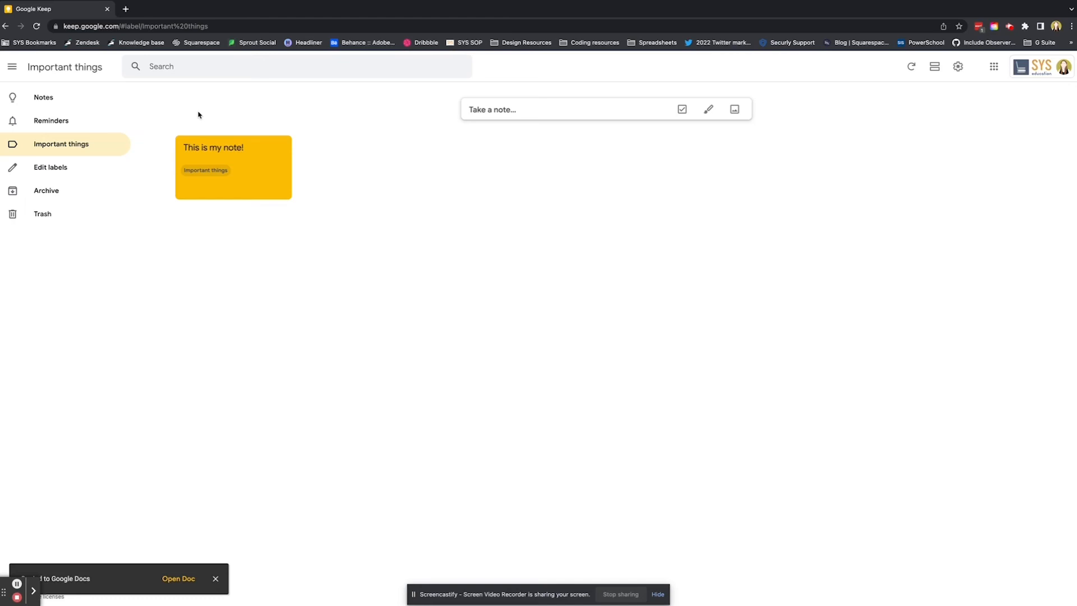
pyautogui.moveTo(178, 169)
pyautogui.click(39, 99)
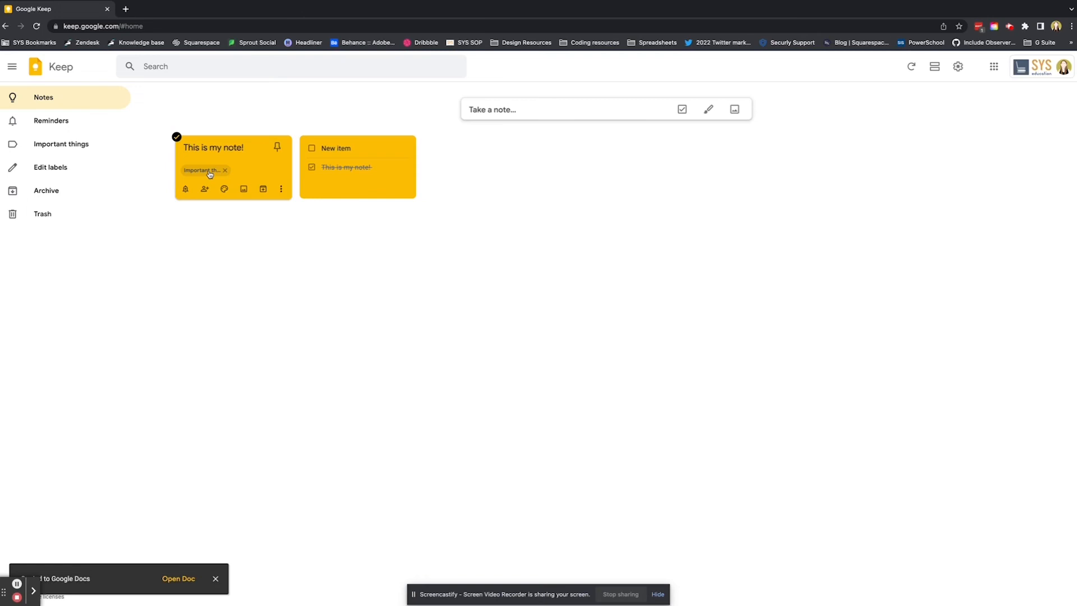
# - View the notes with upcoming reminders and return to the full notes list
pyautogui.click(44, 126)
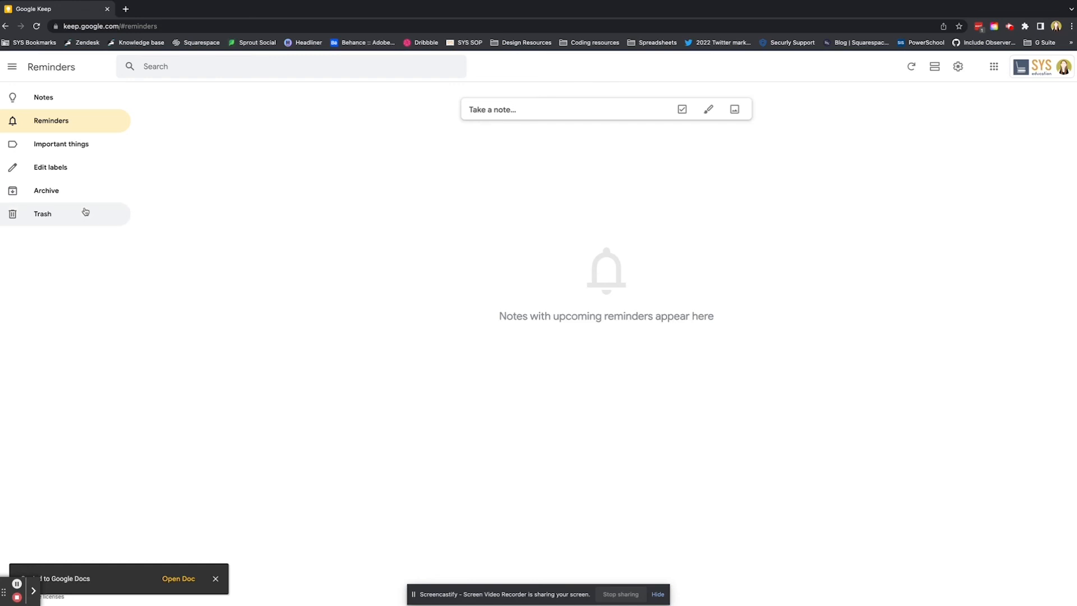
pyautogui.click(43, 101)
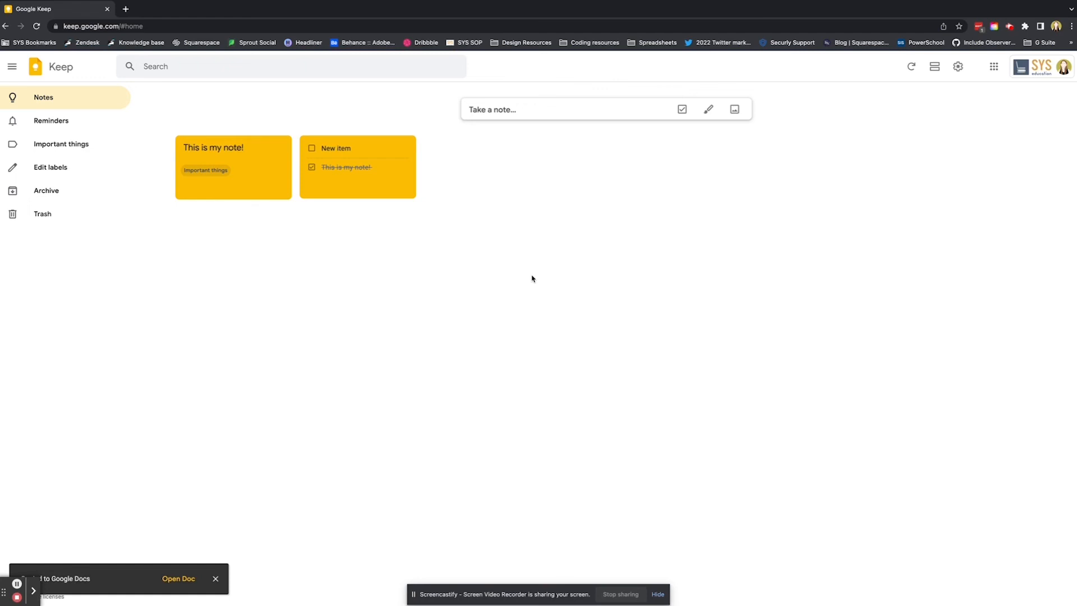
pyautogui.moveTo(273, 163)
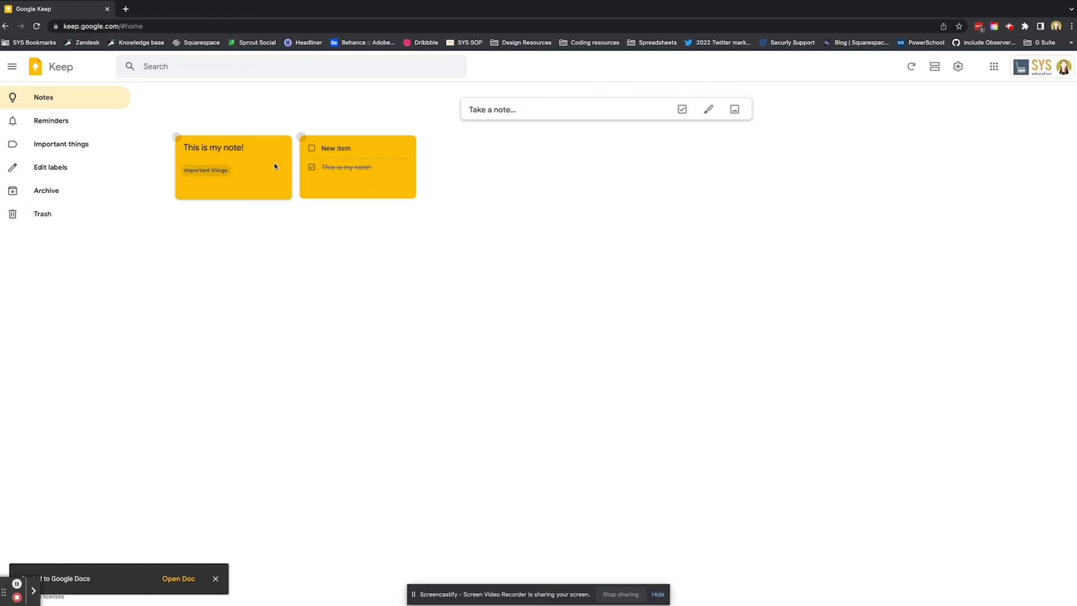